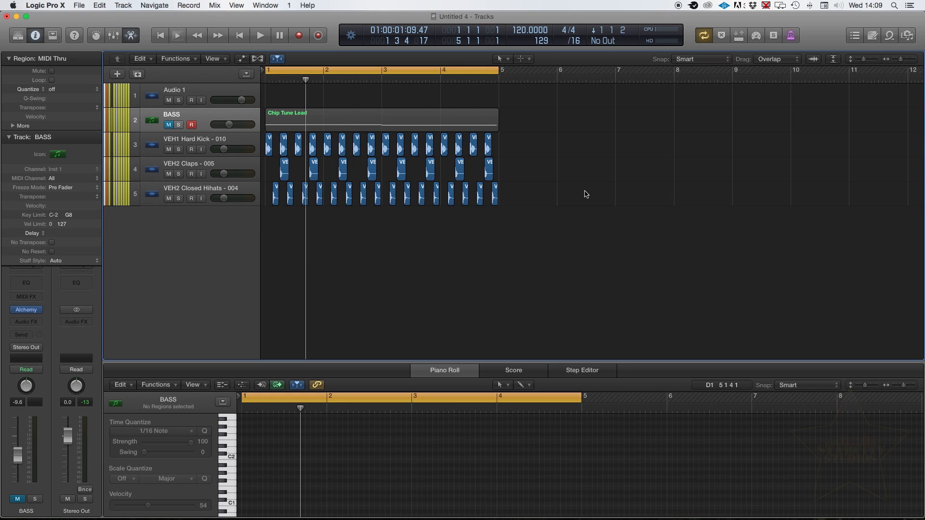
- Unmute the BASS track, play it together with the drums and lower its volume to -11.0 dB
key("space")
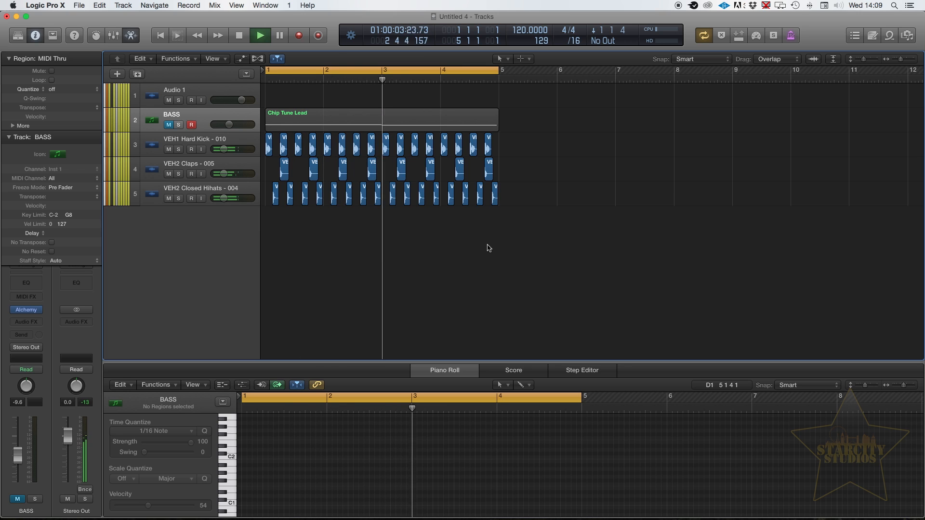
key("space")
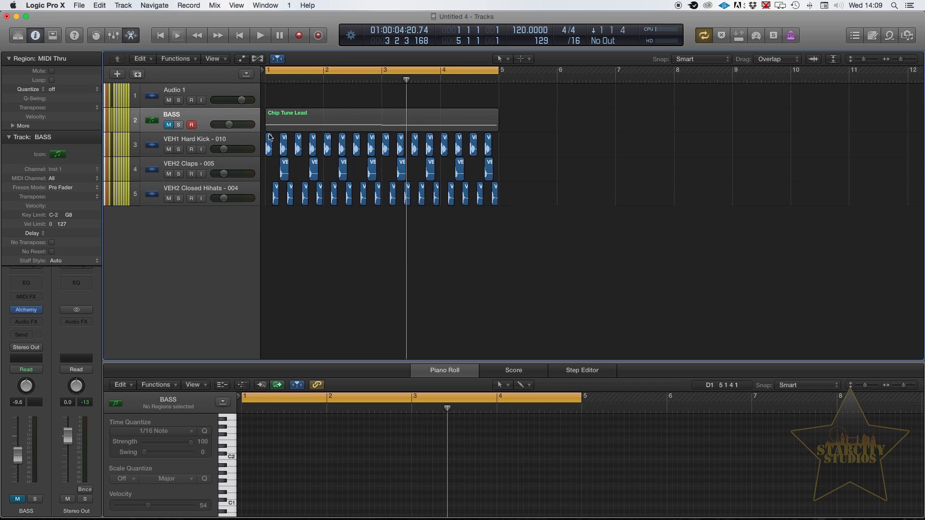
left_click(168, 125)
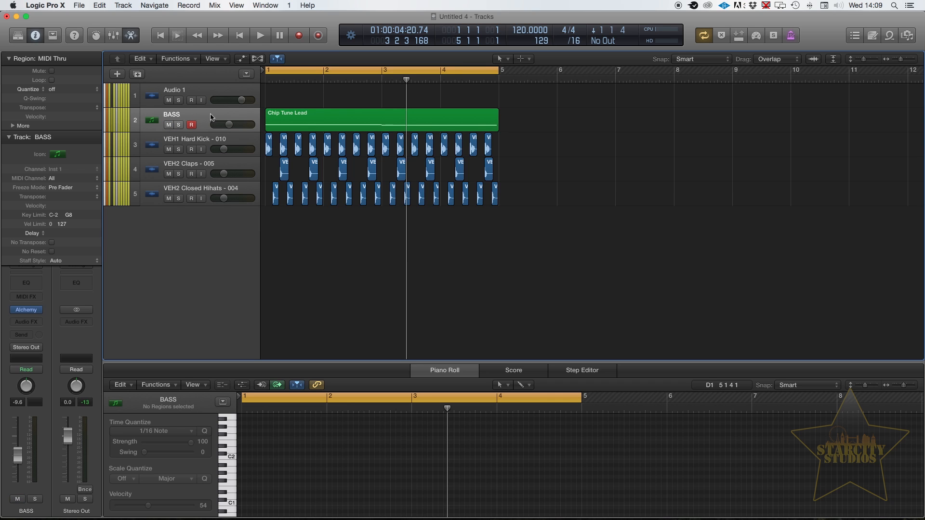
left_click(211, 116)
key("space")
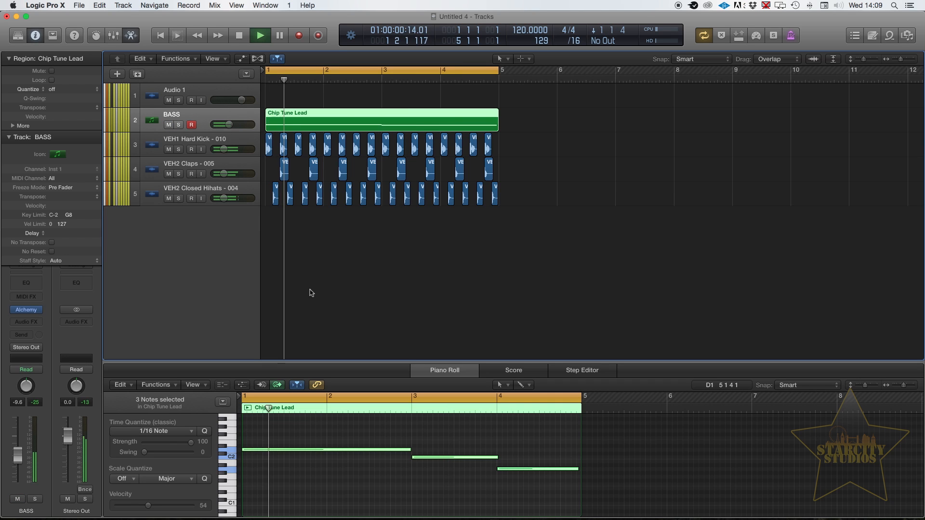
left_click_drag(229, 125, 228, 124)
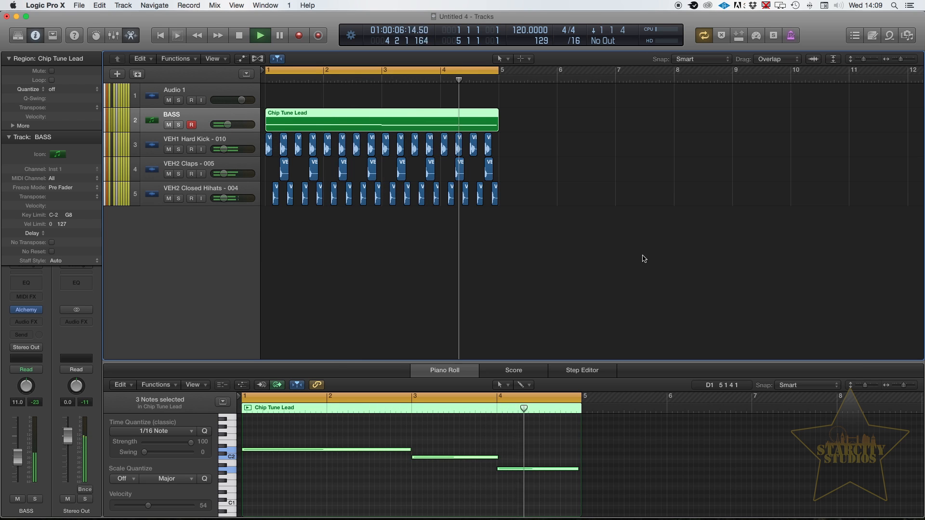
key("space")
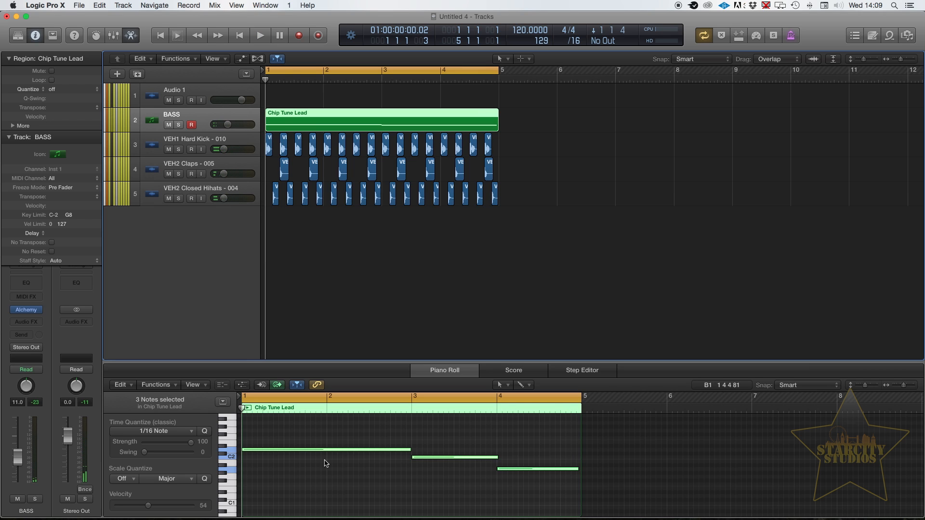
- Deselect the notes in the Chip Tune Lead region and play the bass and drums loop again
left_click_drag(280, 432, 522, 502)
left_click(343, 481)
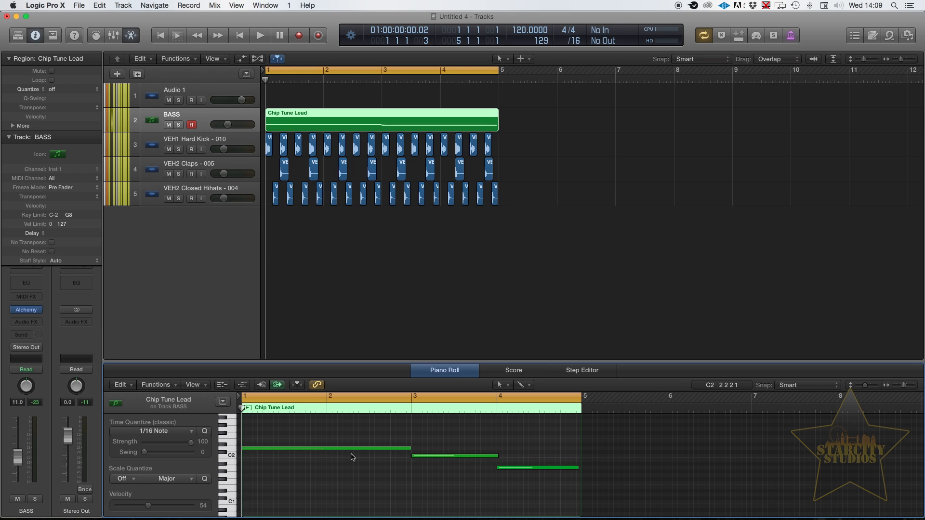
key("space")
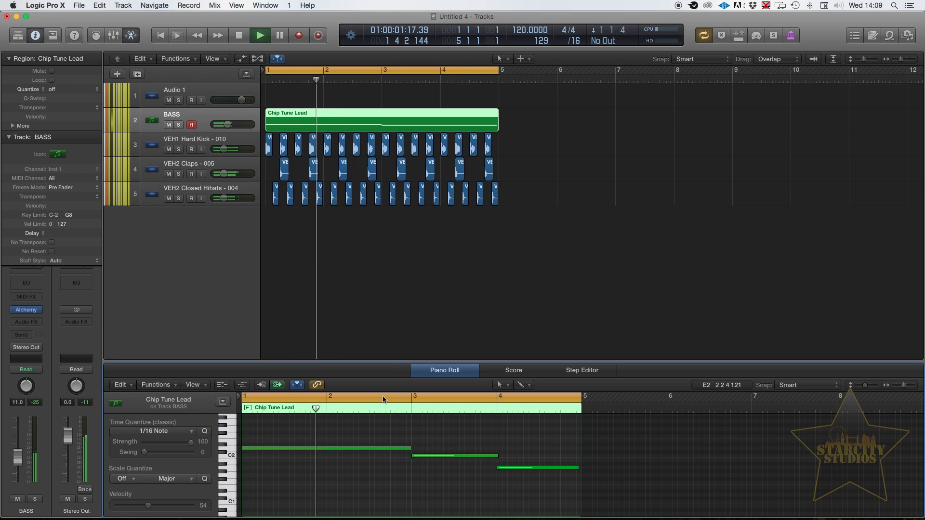
key("space")
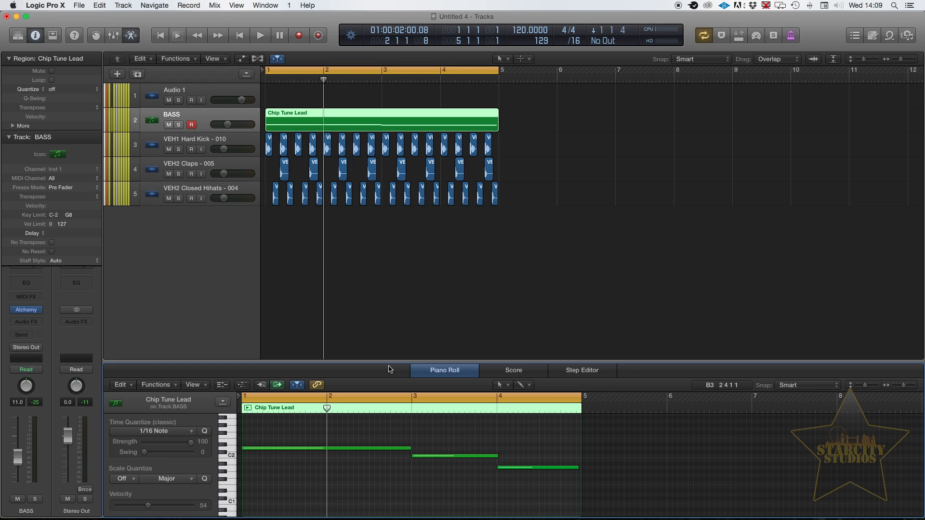
- Mute the claps and closed hi-hats tracks and play only the kick and bass
left_click(168, 174)
left_click(169, 198)
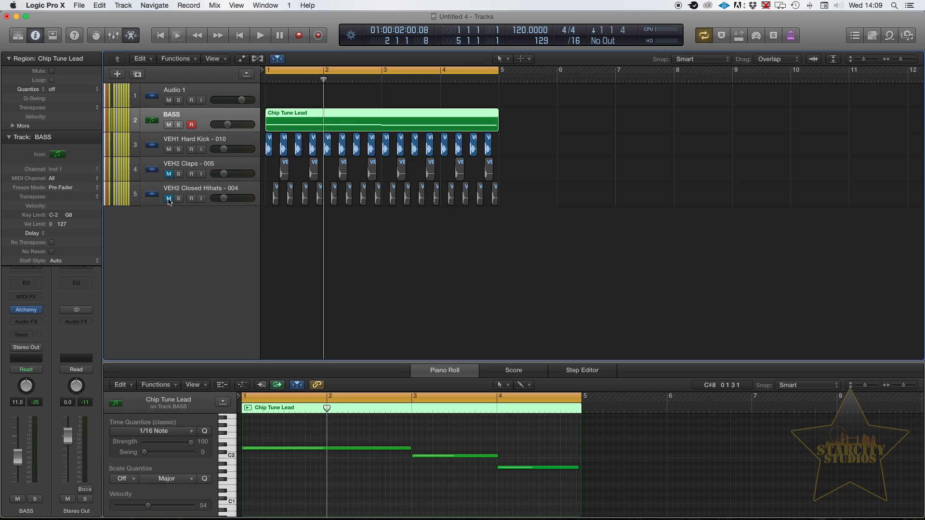
key("space")
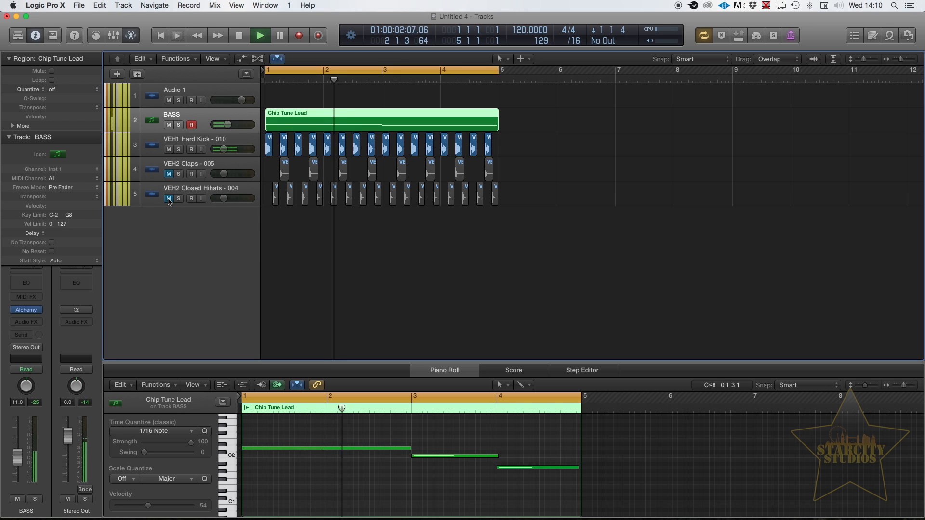
key("space")
left_click(470, 235)
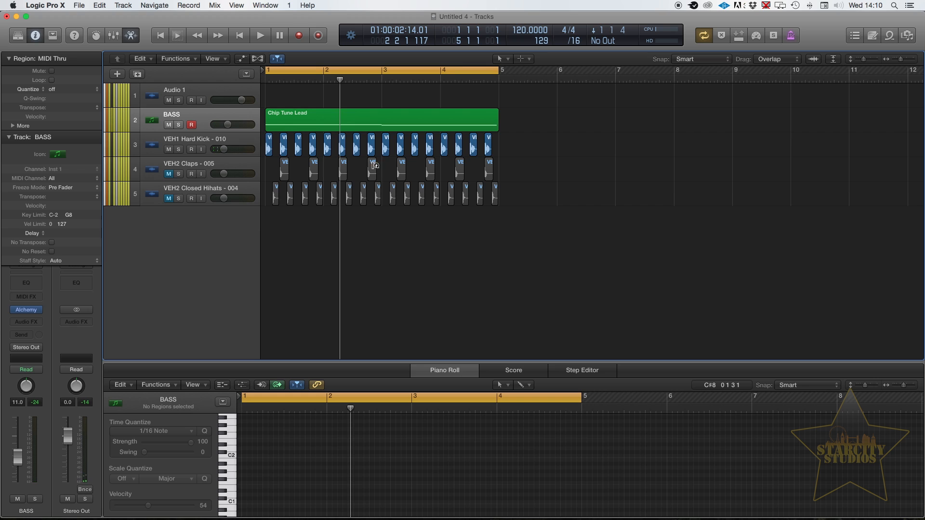
left_click(310, 126)
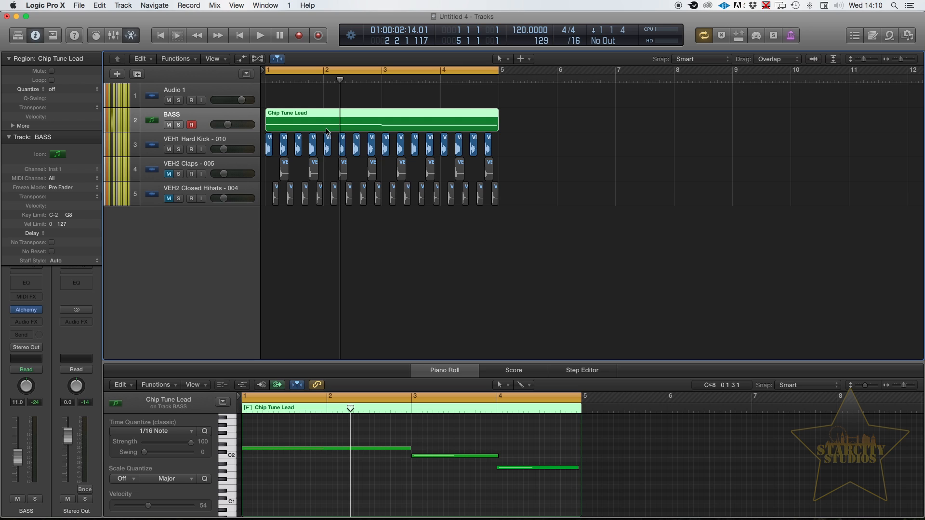
left_click(231, 144)
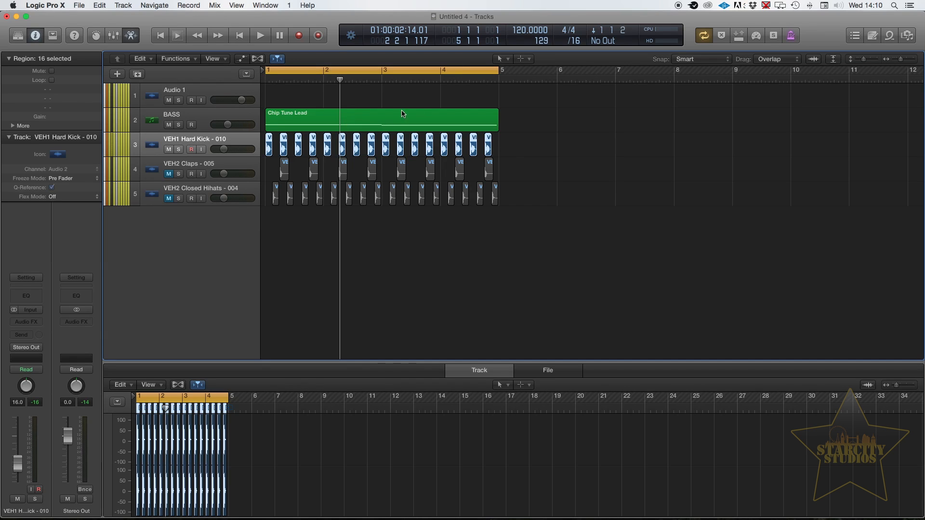
- Bounce the Chip Tune Lead region in place to a new track named Bass, muting the source region
left_click(358, 126)
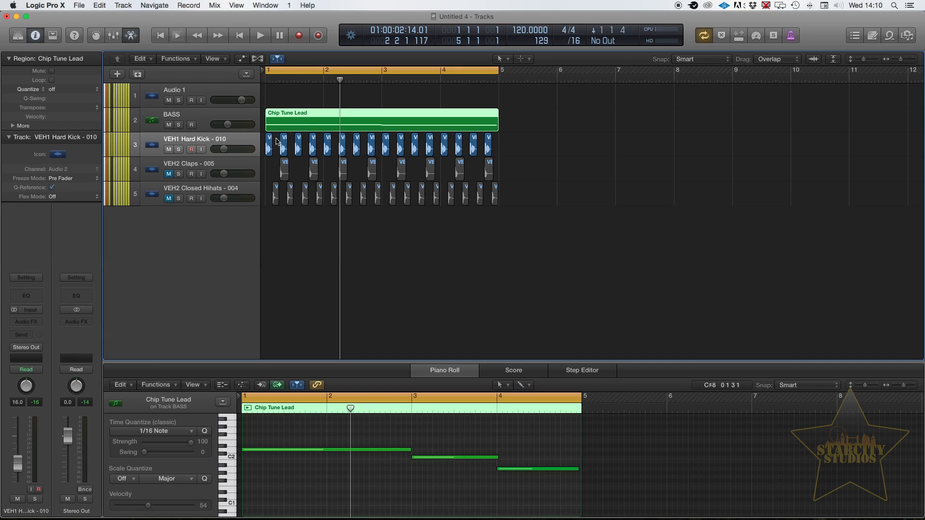
right_click(404, 124)
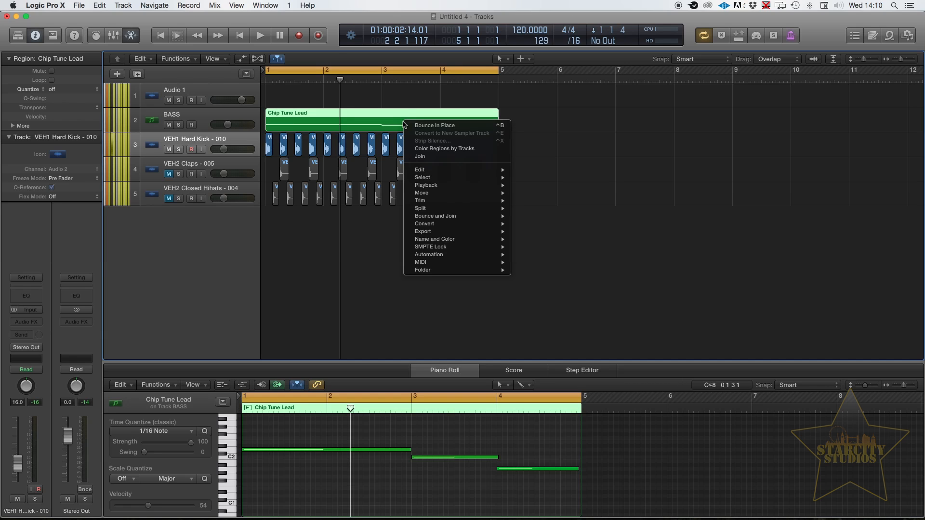
left_click(386, 105)
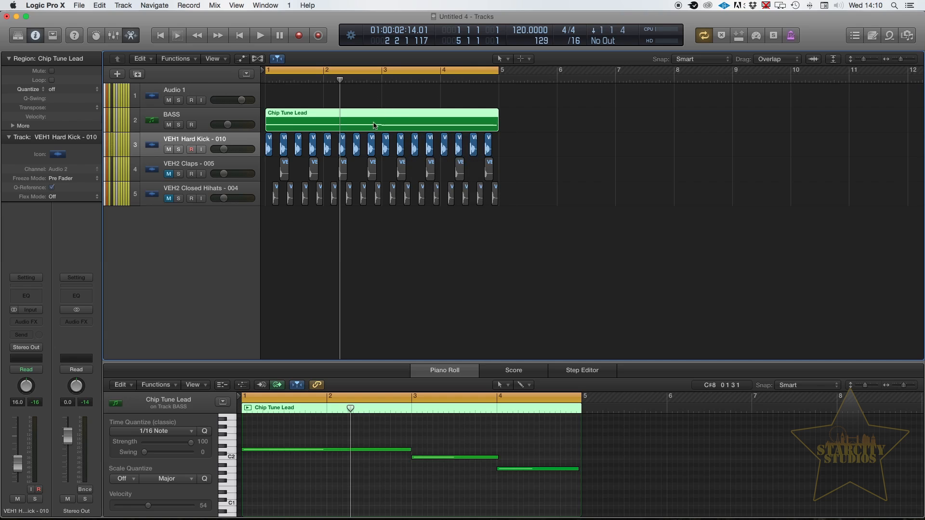
right_click(374, 123)
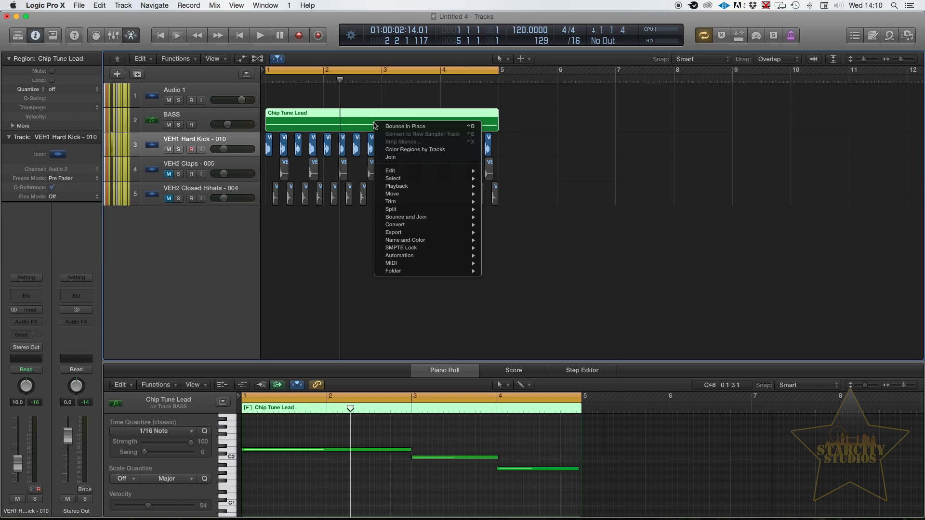
left_click(407, 126)
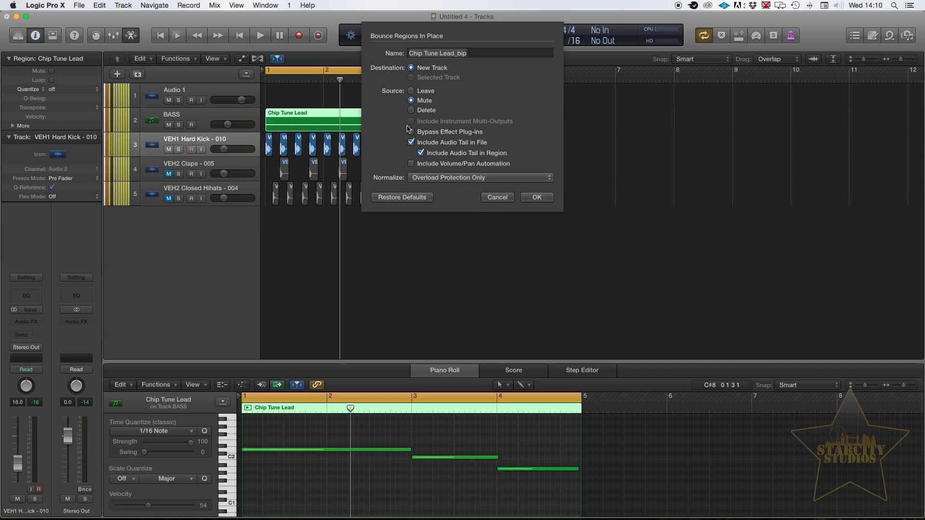
type("Bass")
key("Return")
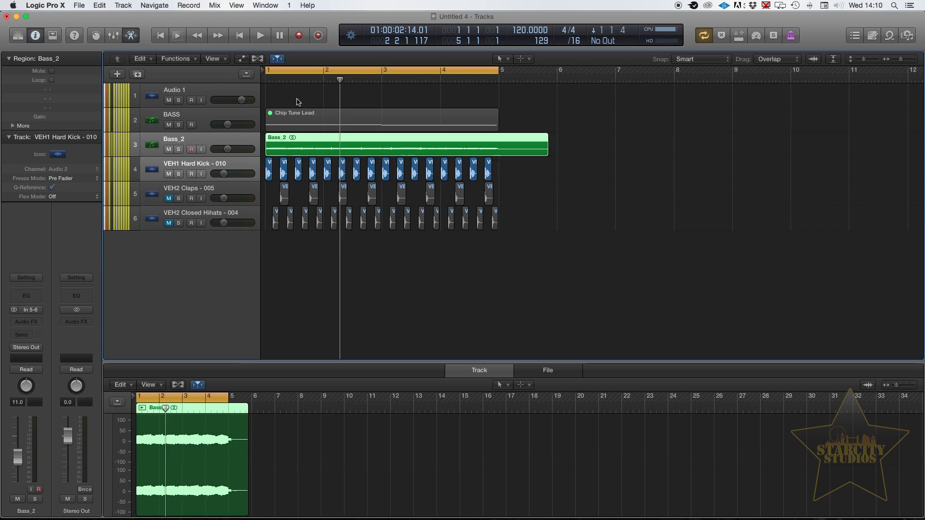
- Trim the end of the bounced Bass_2 region back to about bar 5, in line with the loop
left_click(295, 114)
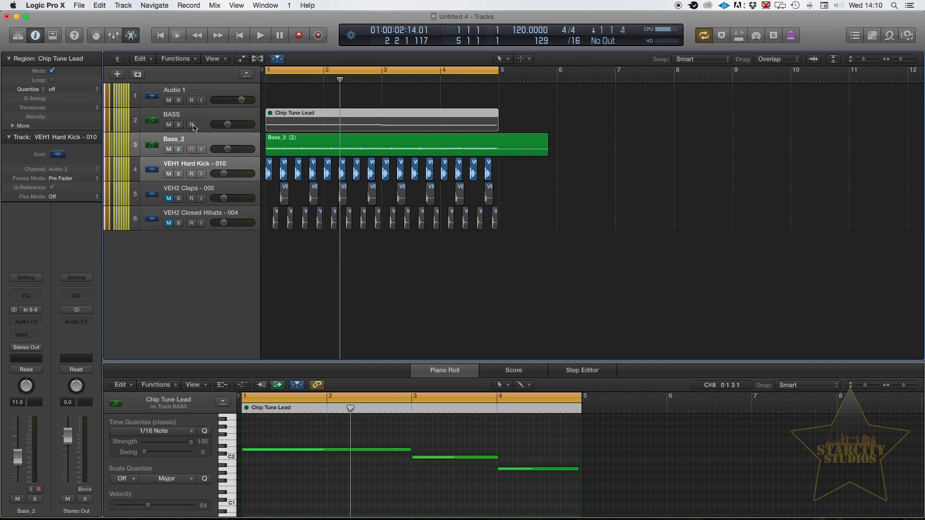
left_click(304, 141)
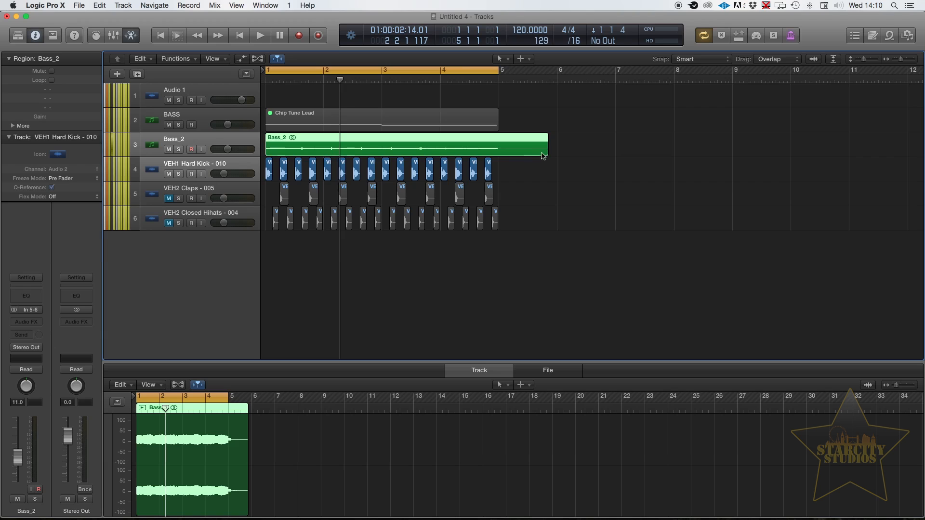
left_click_drag(545, 150, 499, 161)
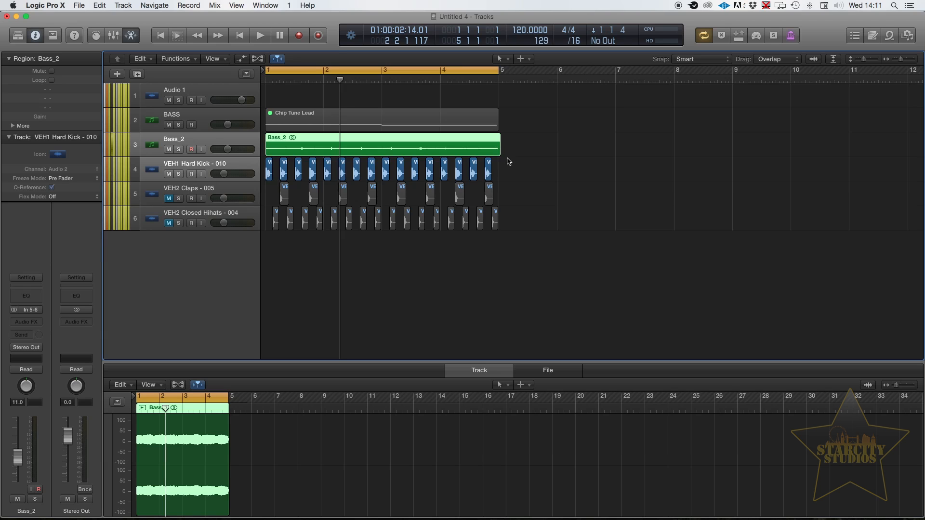
- Insert a Compressor from the Dynamics effects on the Bass_2 track and move its window clear of the tracks
left_click(251, 162)
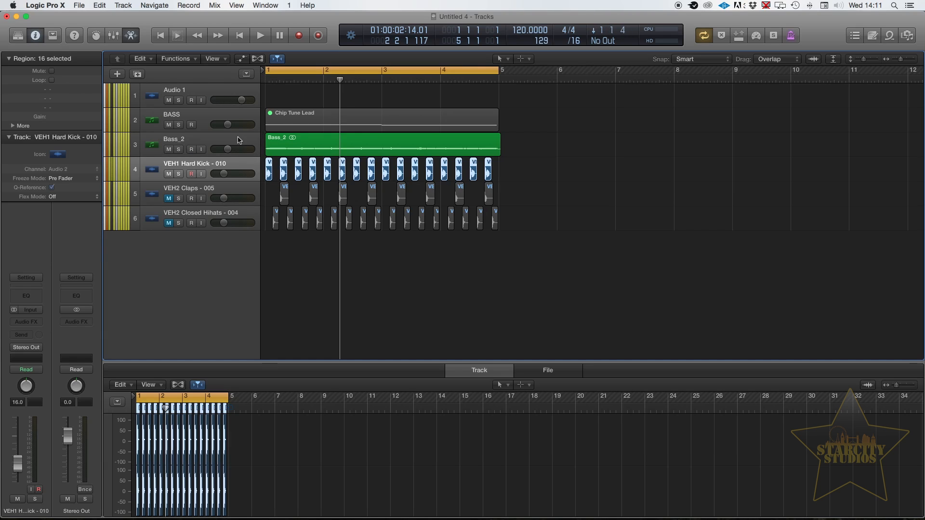
left_click(239, 137)
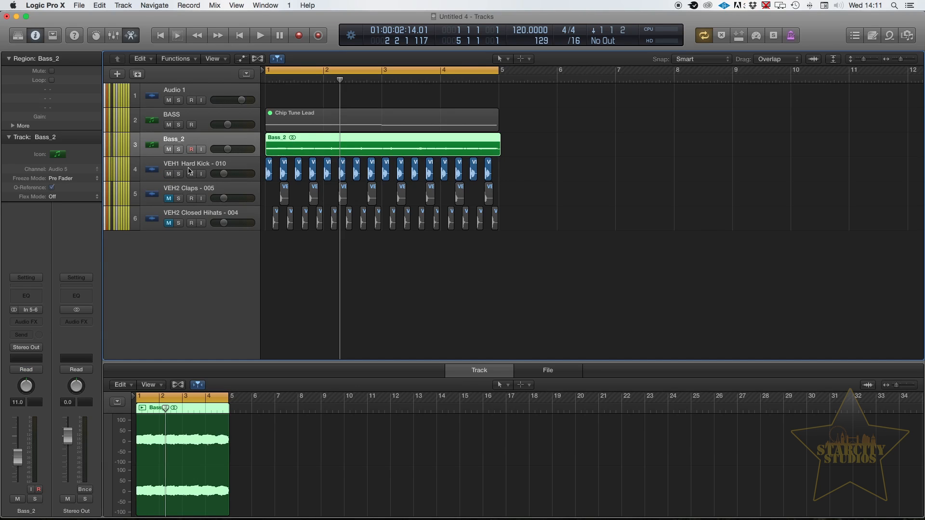
left_click(26, 322)
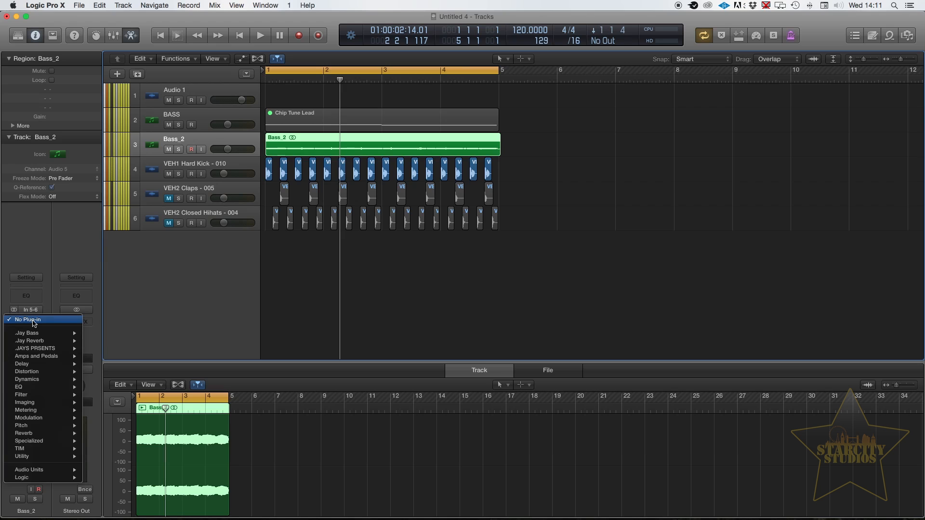
mouse_move(49, 379)
mouse_move(124, 387)
left_click(163, 389)
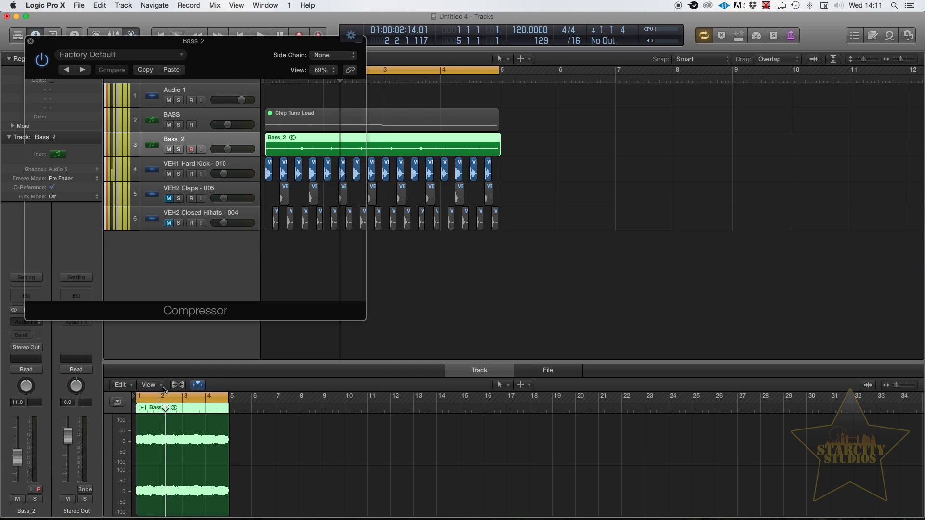
left_click_drag(191, 47, 406, 183)
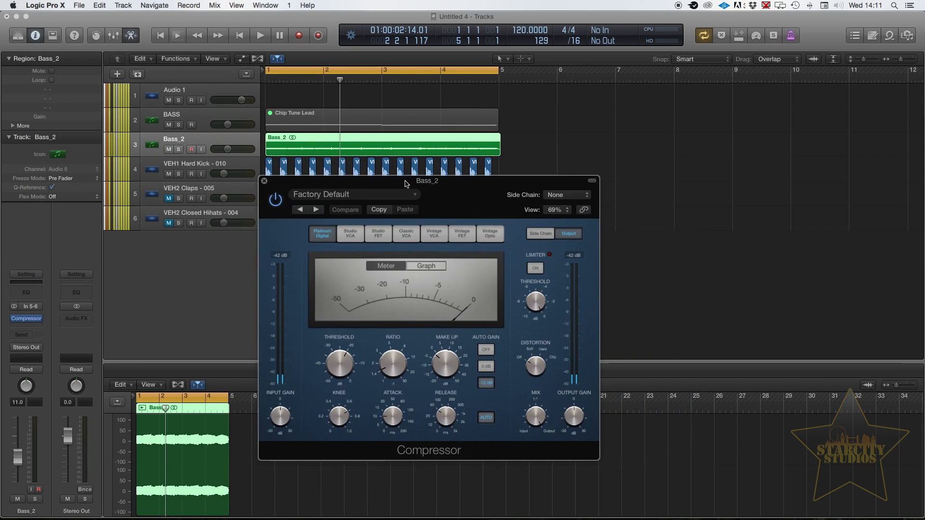
left_click_drag(406, 183, 406, 182)
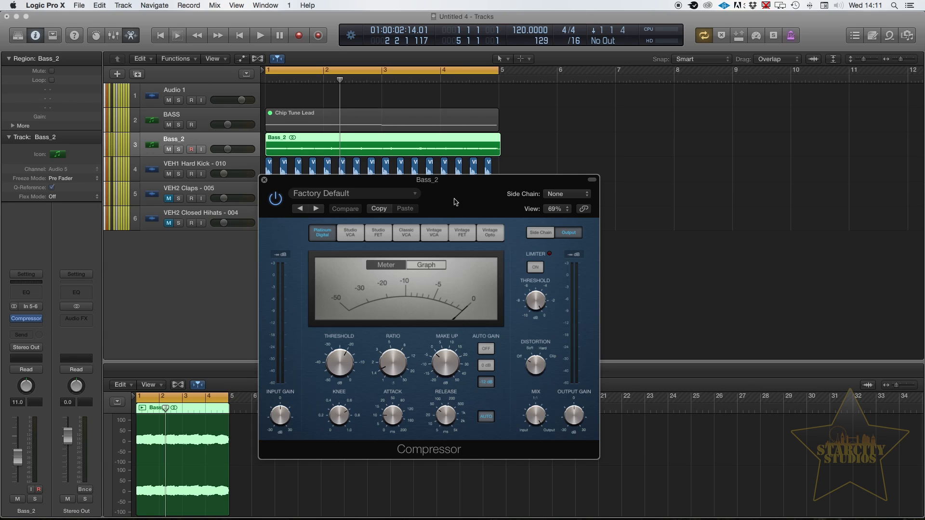
- Try the Studio VCA and Studio FET compressor models, and return to Platinum Digital
left_click(355, 233)
left_click(378, 236)
left_click(321, 235)
- Set the compressor's side chain to Audio 2 - VEH1 Hard Kick - 010 and play the loop to check the gain reduction
left_click_drag(438, 188, 528, 239)
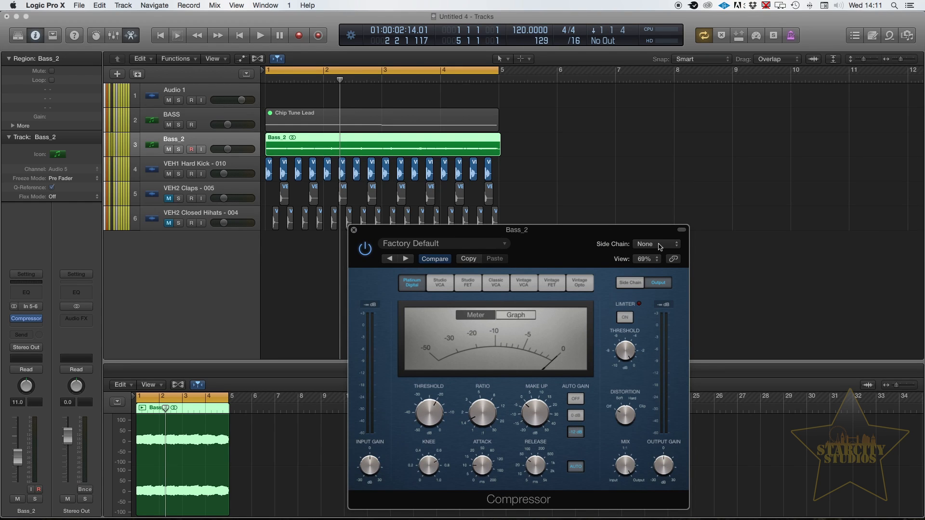
left_click(660, 246)
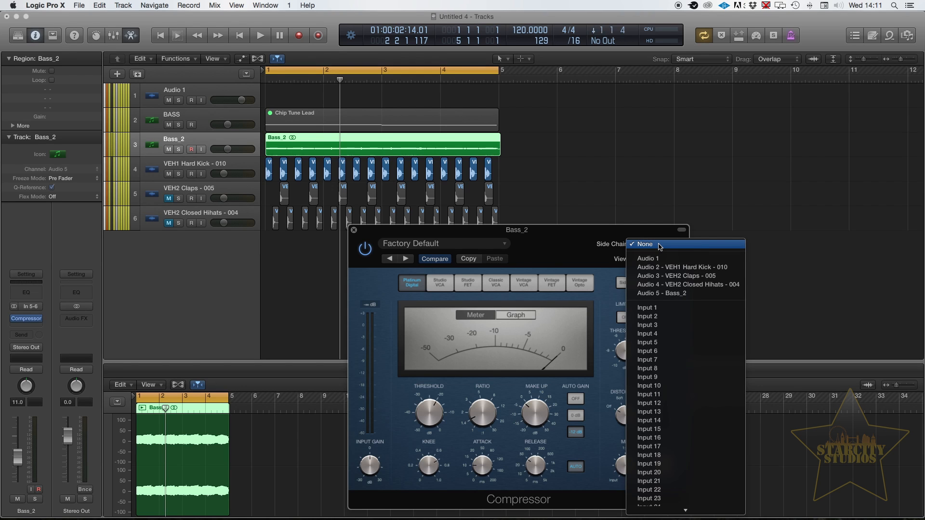
scroll(660, 262, "down", 3)
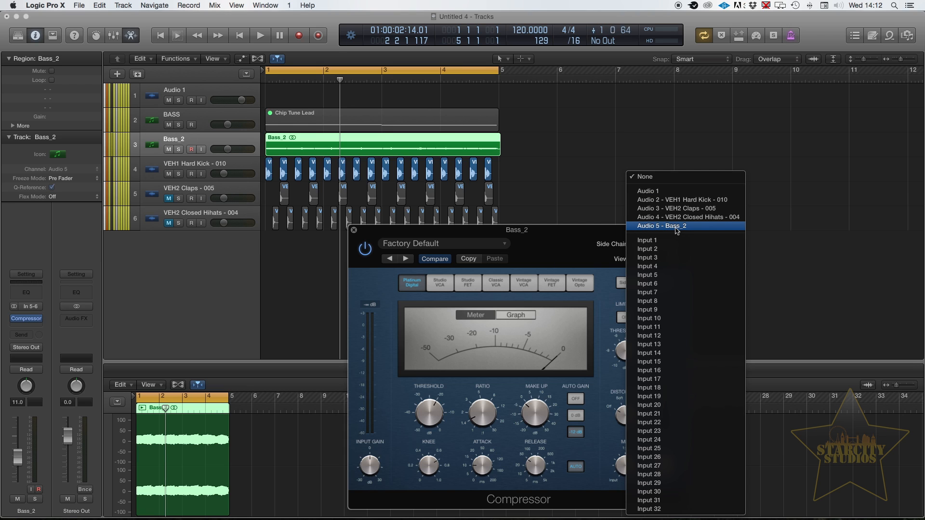
left_click(694, 202)
left_click_drag(609, 234, 804, 118)
key("space")
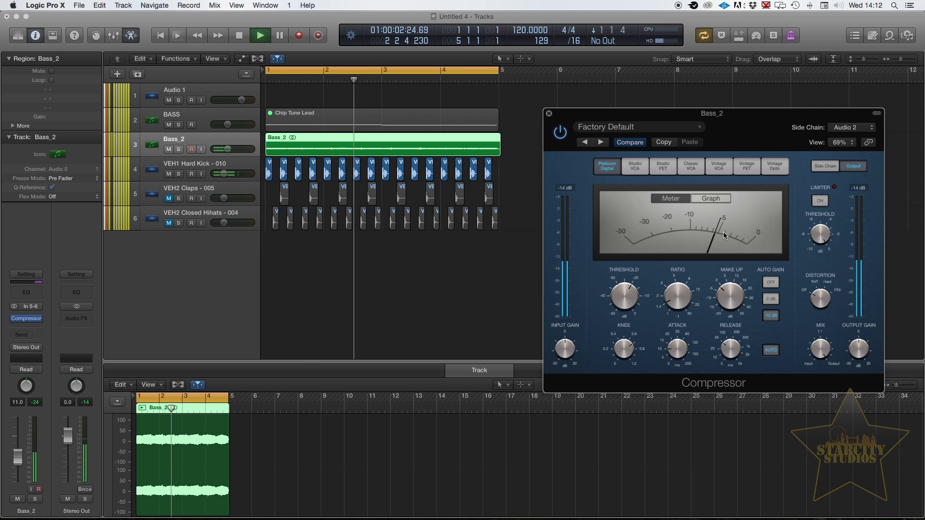
key("space")
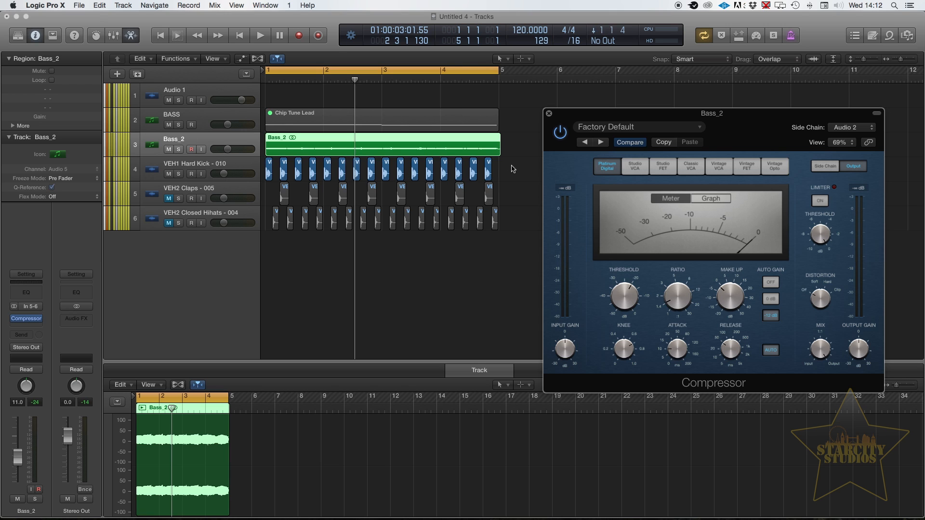
- Play the loop with the VEH1 Hard Kick - 010 track audible, mute that track, and play the loop again to compare
left_click_drag(515, 170, 267, 183)
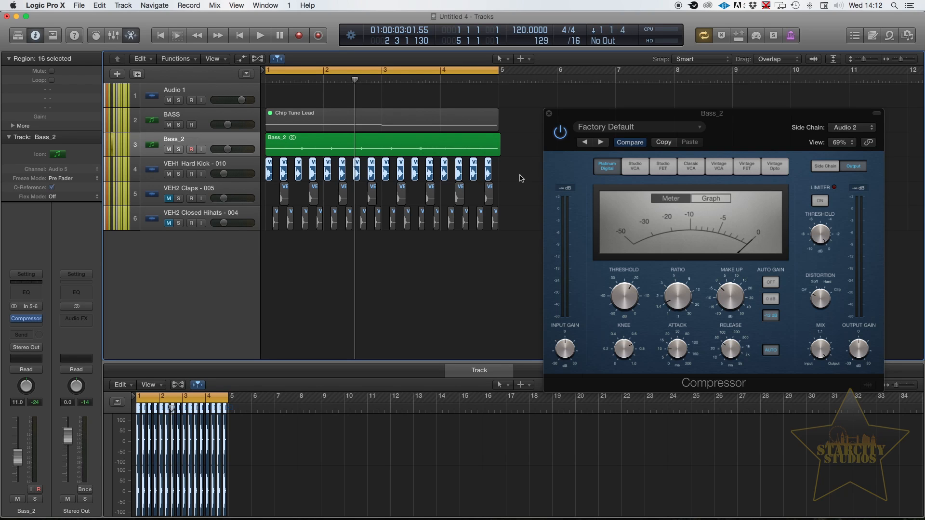
key("space")
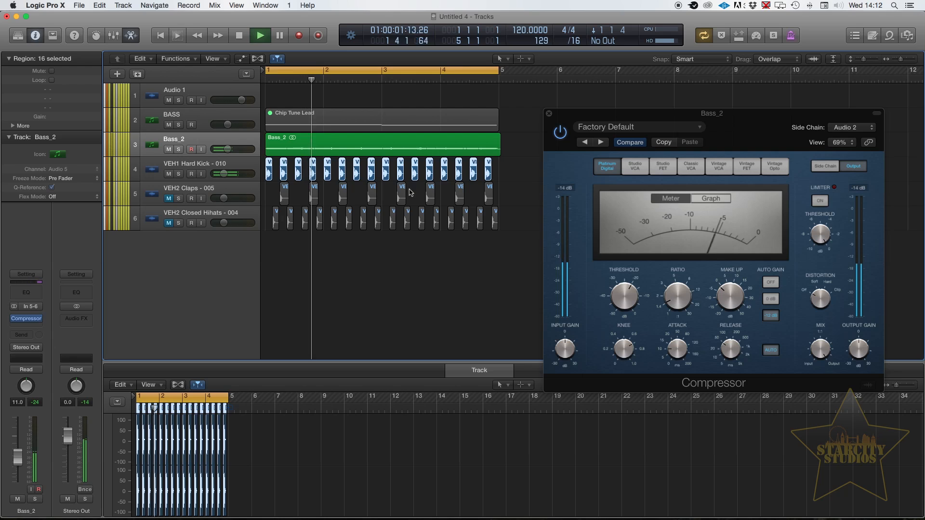
key("space")
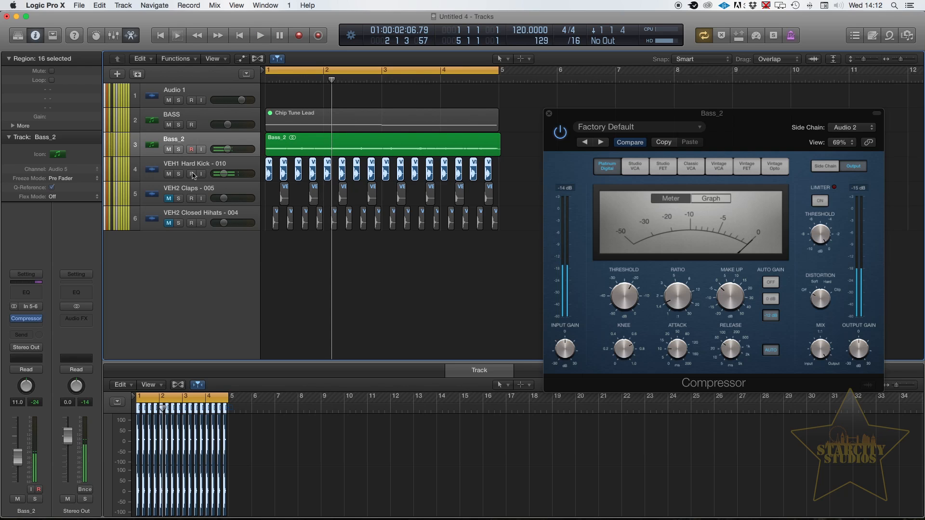
left_click(168, 174)
key("space")
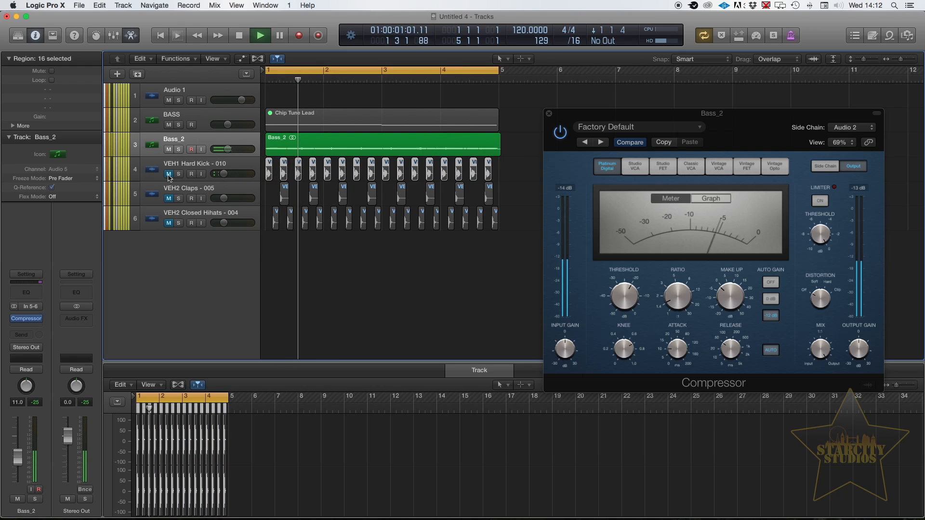
key("space")
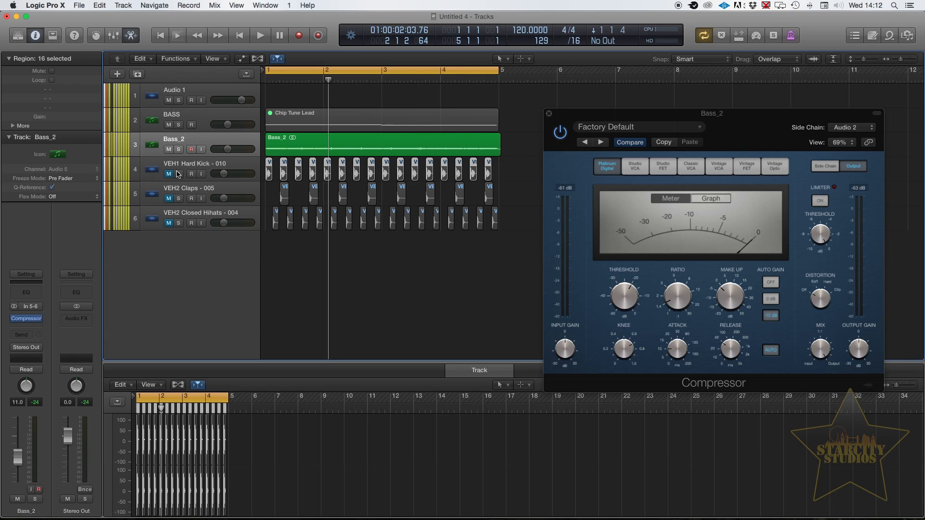
- Lower the compressor's threshold and set its attack to 3.0 ms while the loop plays
mouse_move(620, 296)
key("space")
left_click_drag(625, 297, 609, 342)
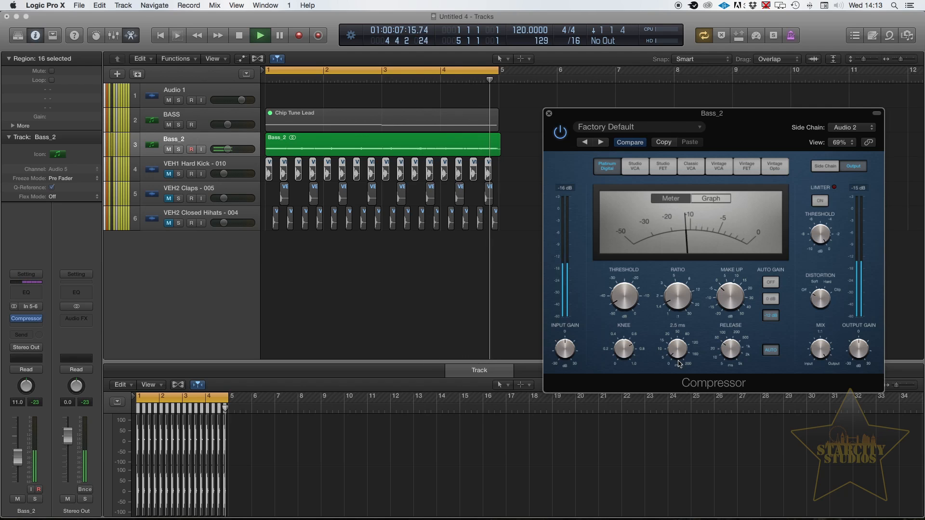
left_click_drag(730, 359, 678, 359)
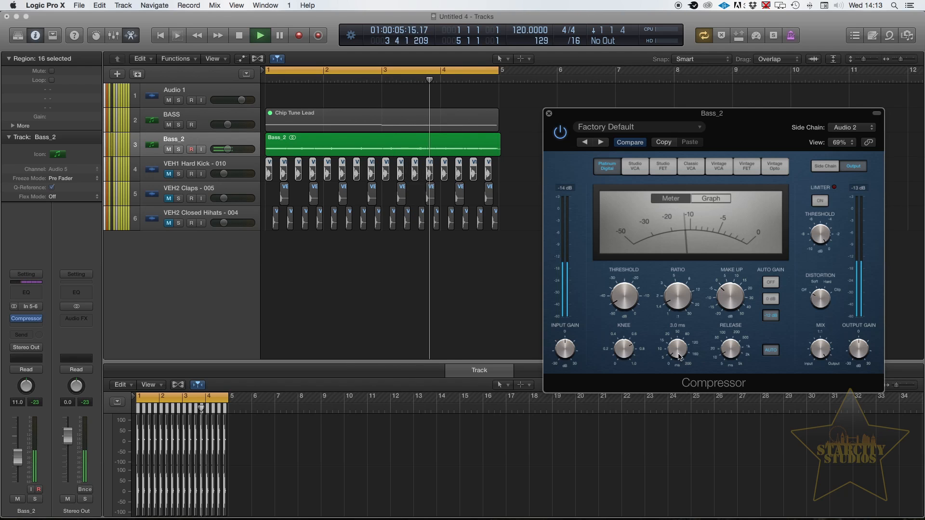
key("space")
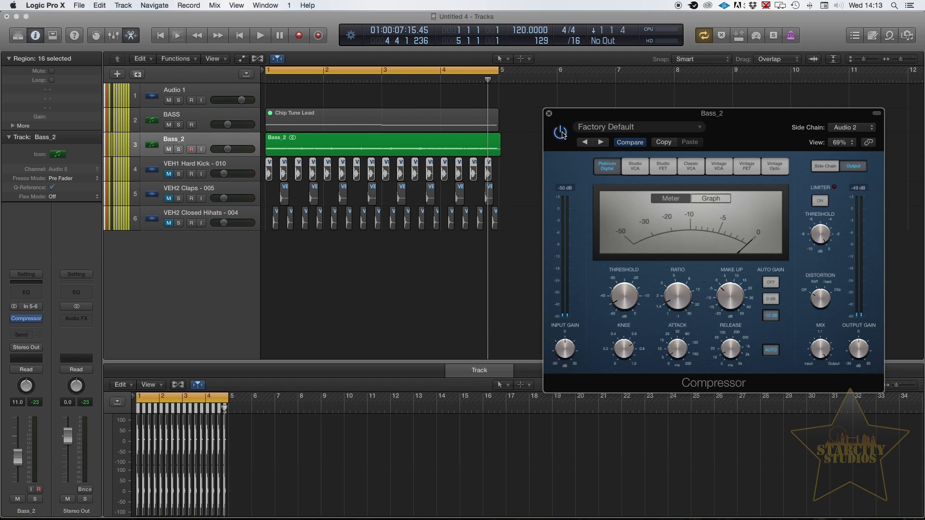
- Compare the loop's sound with the compressor bypassed and with it active
key("space")
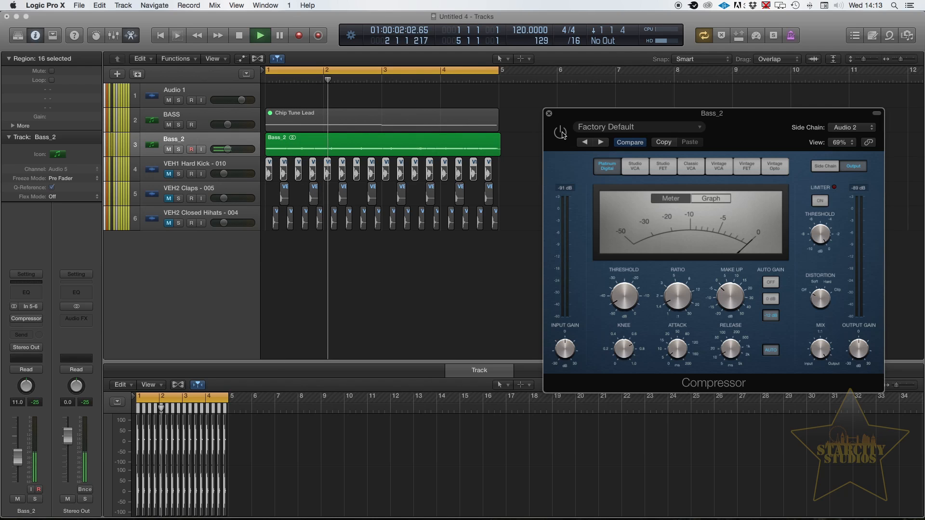
key("space")
left_click(560, 131)
key("space")
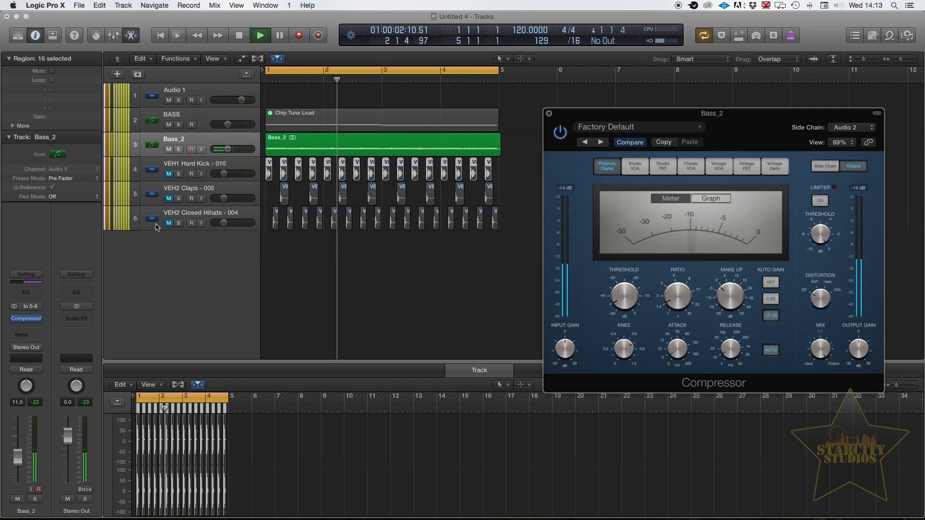
key("space")
- Unmute the kick, claps and closed hi-hats tracks and play the full loop with the compressed bass
left_click(168, 173)
left_click(168, 198)
left_click(168, 222)
key("space")
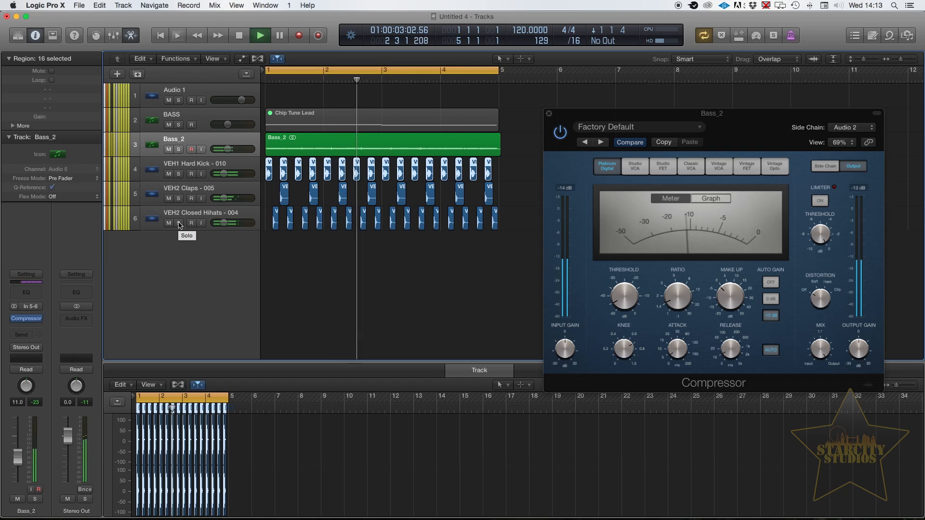
key("space")
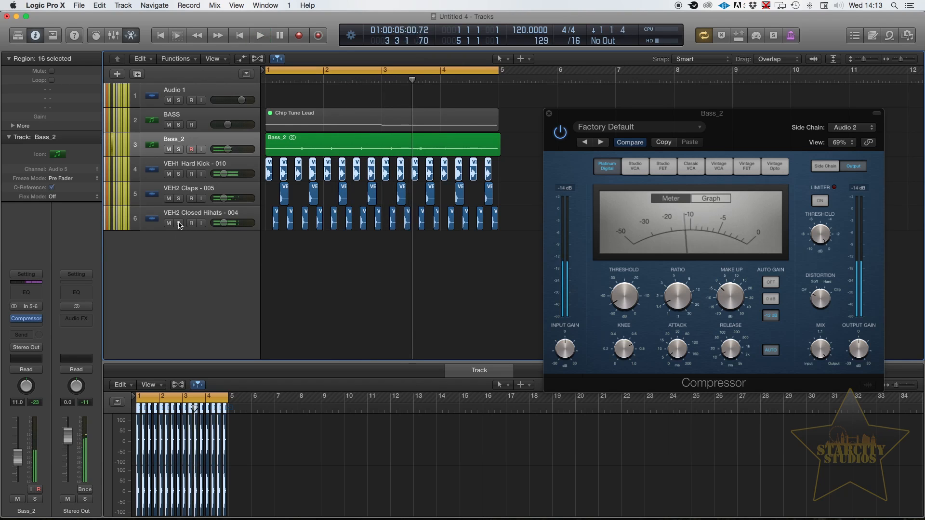
- Duplicate the Compressor into a second insert slot on the Bass_2 track and play the loop
left_click(216, 139)
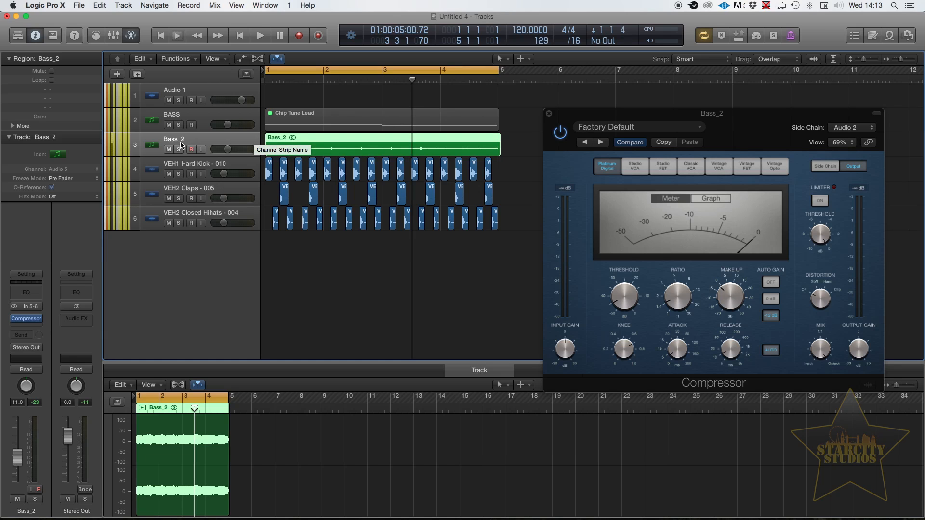
mouse_move(28, 324)
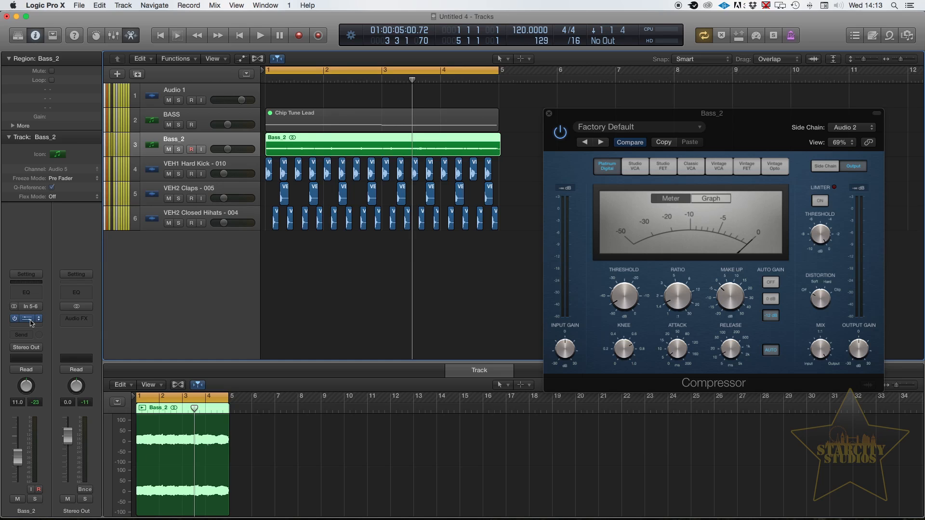
left_click_drag(29, 323, 27, 327)
mouse_move(32, 321)
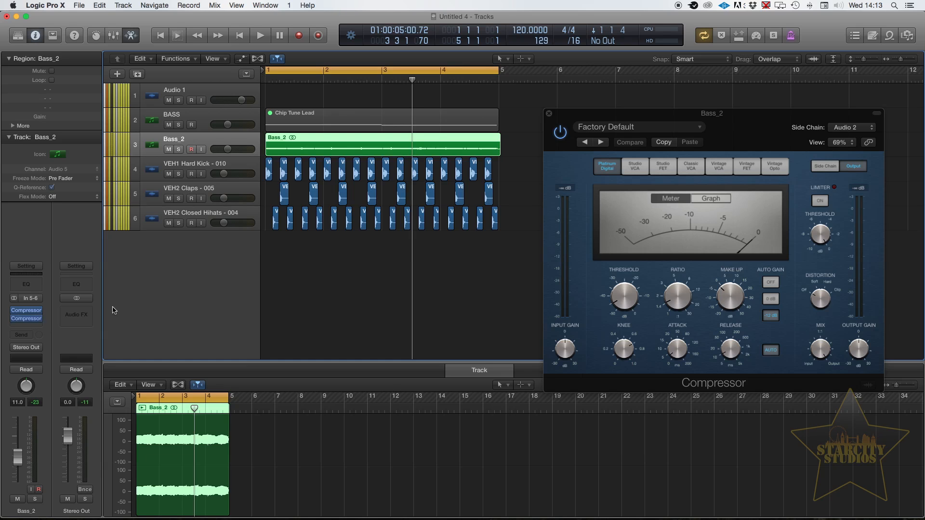
key("space")
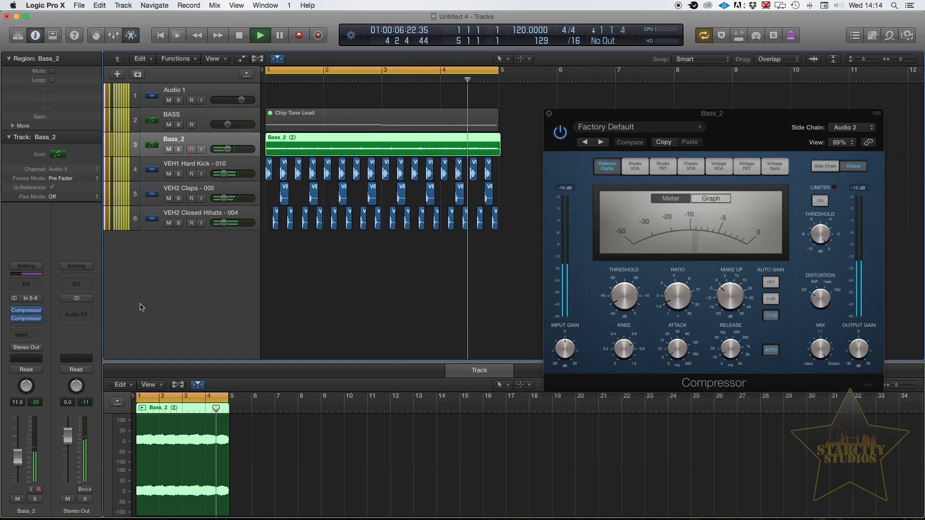
key("space")
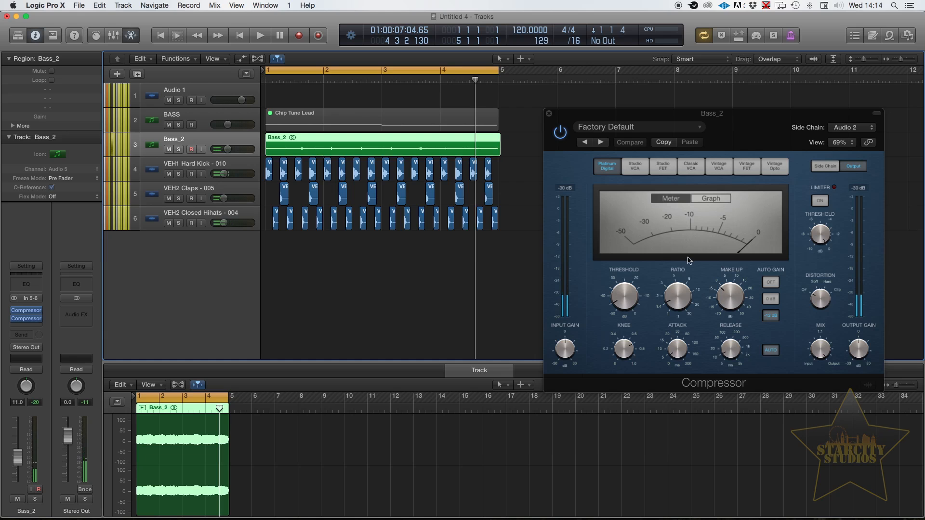
- Raise the threshold slightly and fine-tune the attack in the Platinum Digital model after trying Studio VCA
left_click(633, 166)
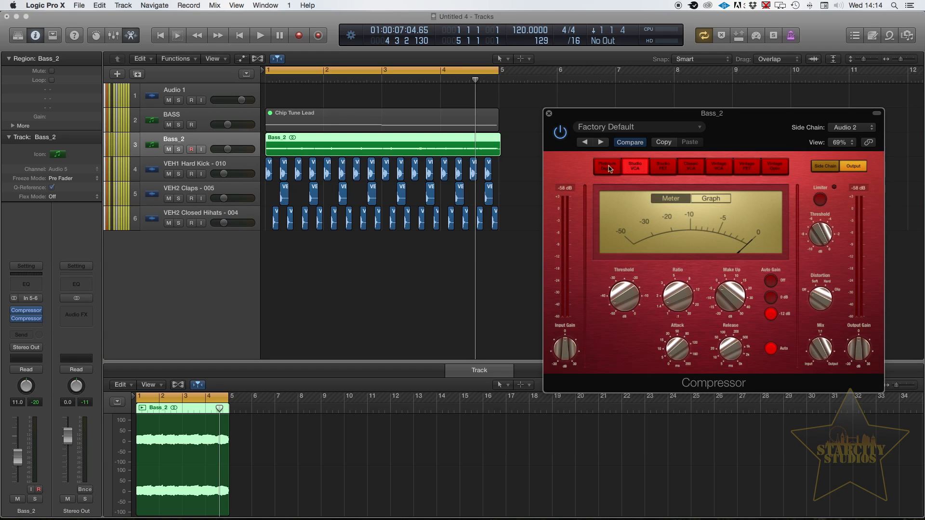
left_click(608, 167)
left_click_drag(622, 292, 623, 288)
left_click_drag(671, 342, 672, 335)
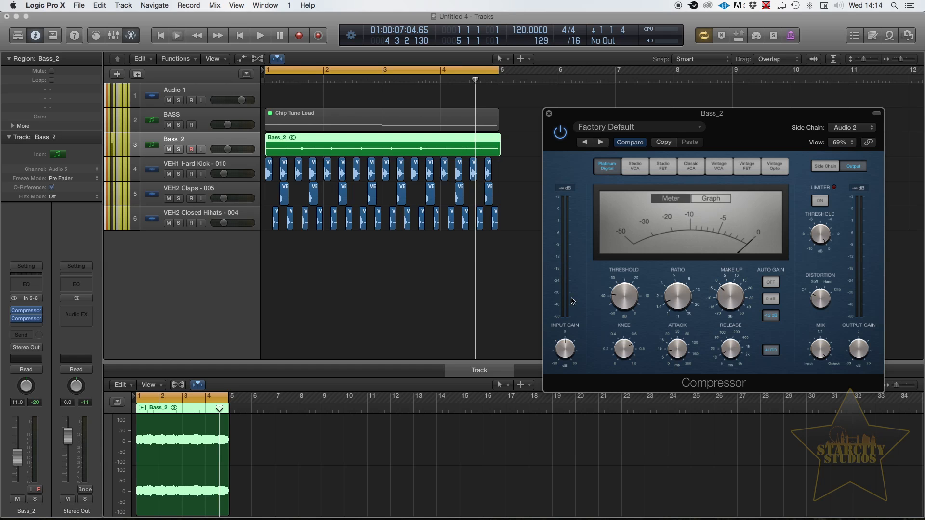
- Copy all the VEH1 Hard Kick - 010 regions into the gaps between the existing kicks and play the loop
scroll(503, 211, "up", 3)
scroll(528, 189, "left", 2)
left_click_drag(528, 189, 277, 180)
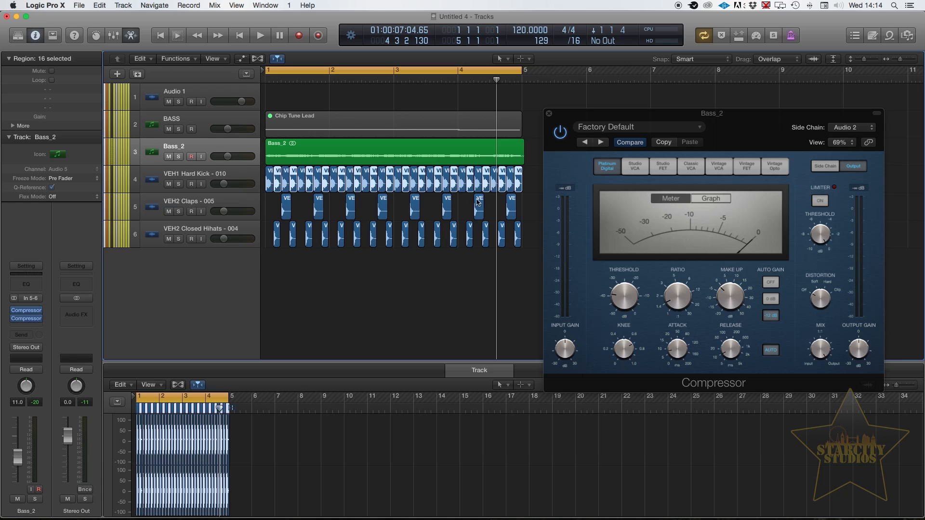
key("space")
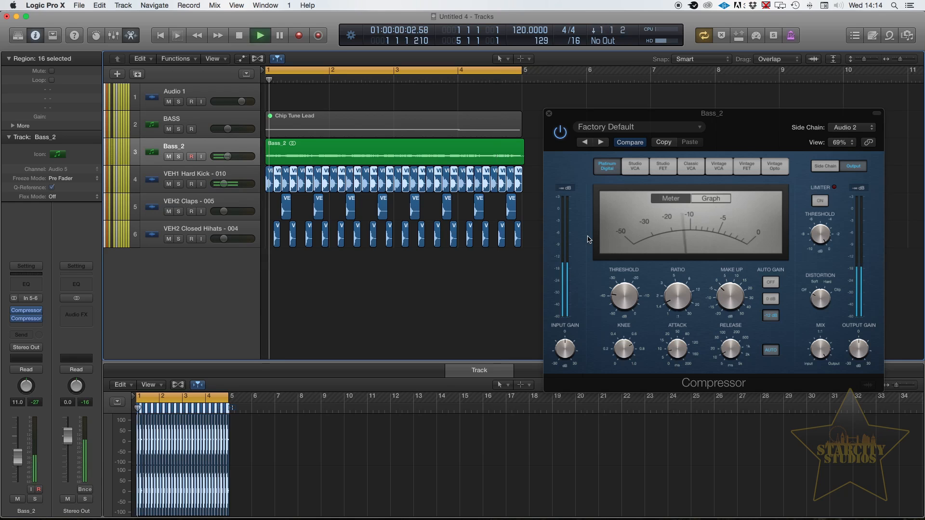
- Mute the kick, claps and closed hi-hats tracks to listen to the bass alone, and unmute them
left_click(169, 184)
left_click_drag(167, 223, 169, 240)
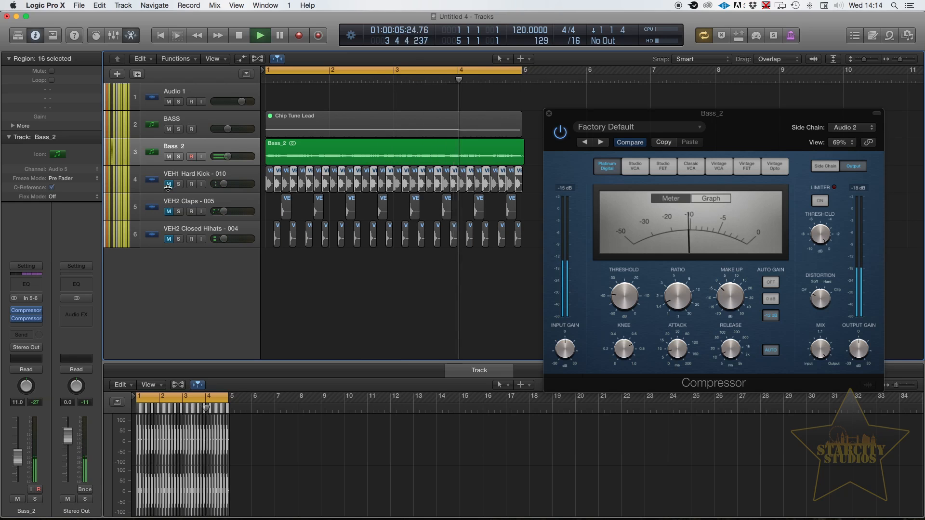
left_click(167, 239, "alt")
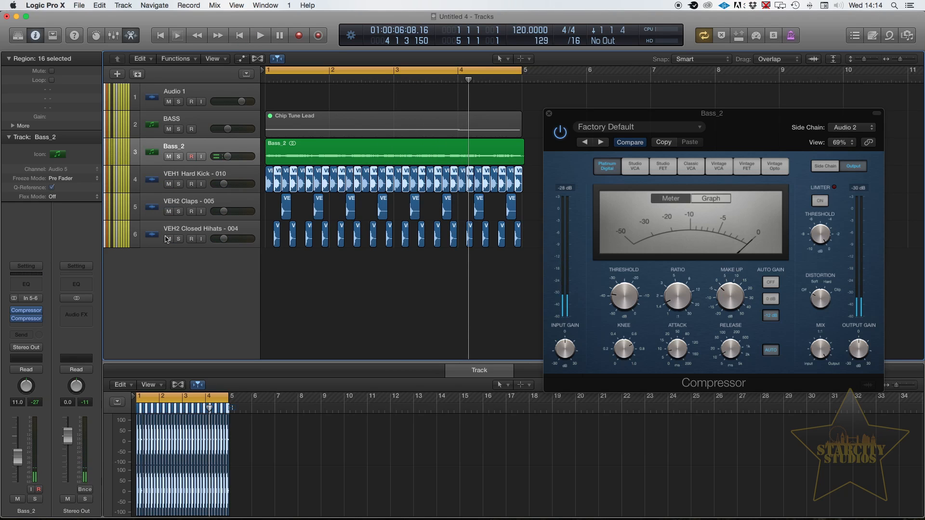
- Undo the duplication of the kick regions and move the Compressor window slightly further from the tracks
key("super+z")
left_click(415, 292)
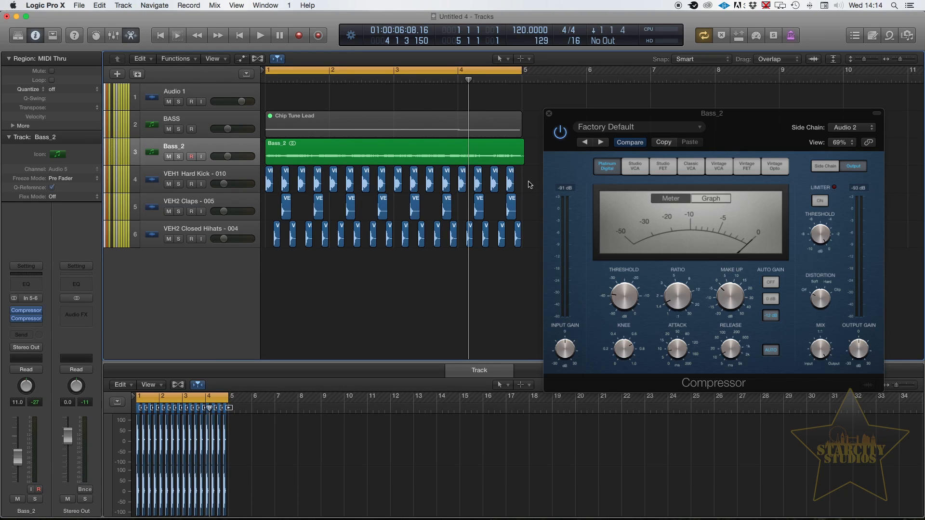
left_click_drag(567, 118, 605, 98)
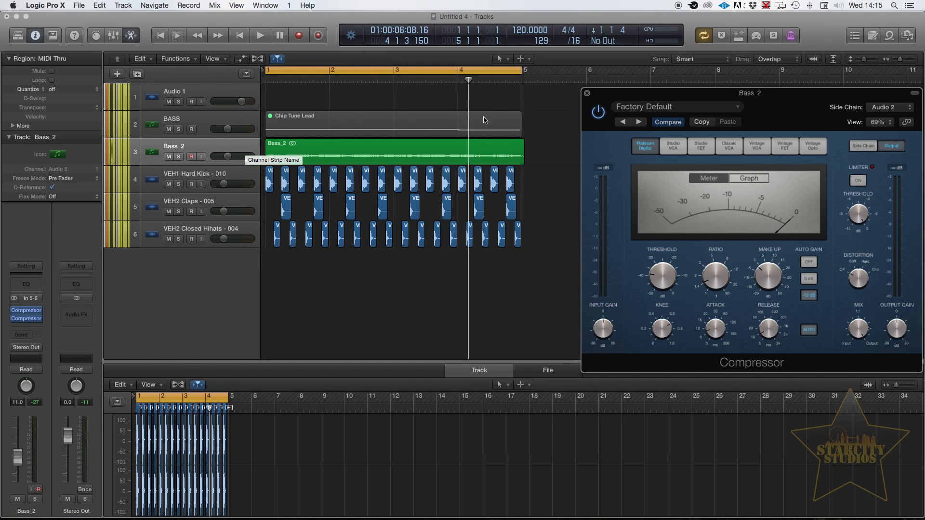
left_click_drag(610, 96, 584, 111)
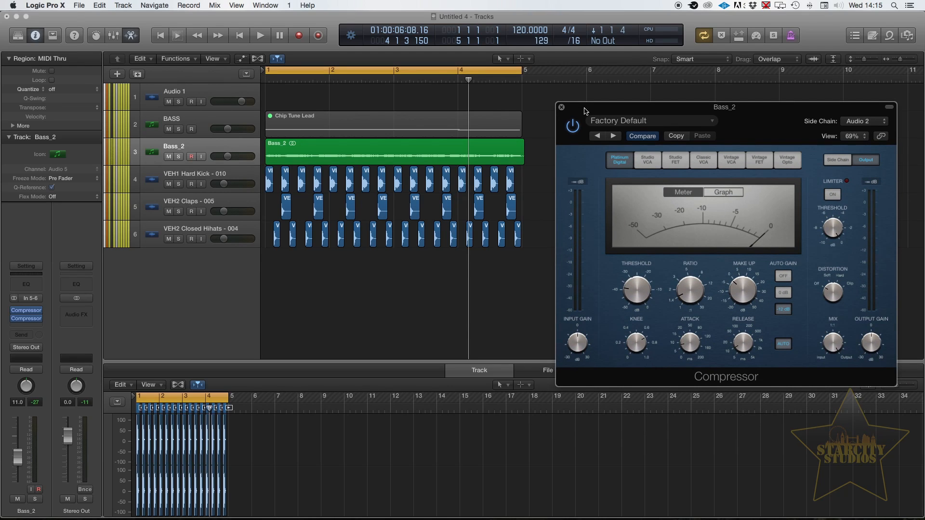